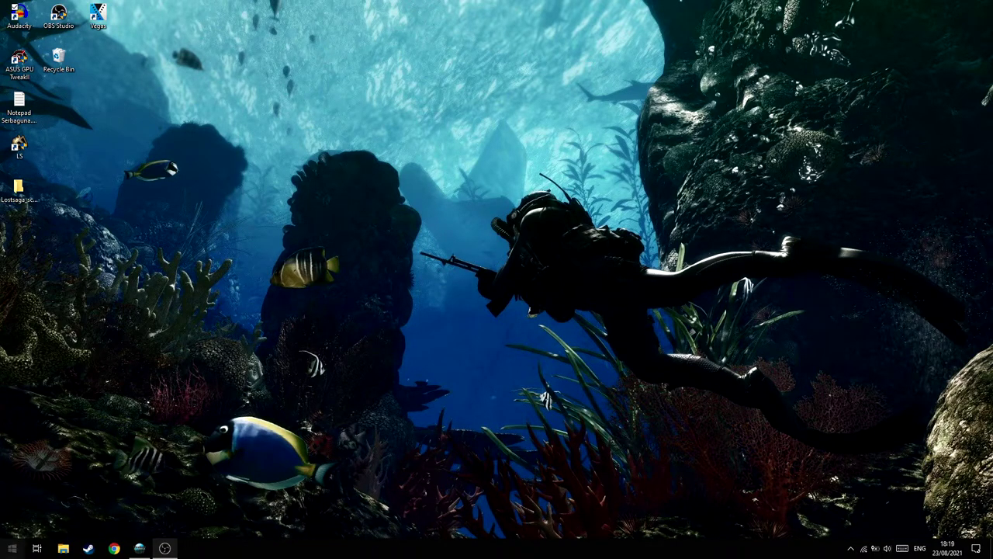
Launch the Xbox app from the Windows desktop and show its Game Pass page.
{"action": "left_click", "coordinate": [11, 547]}
{"action": "left_click", "coordinate": [43, 350]}
{"action": "left_click", "coordinate": [65, 461]}
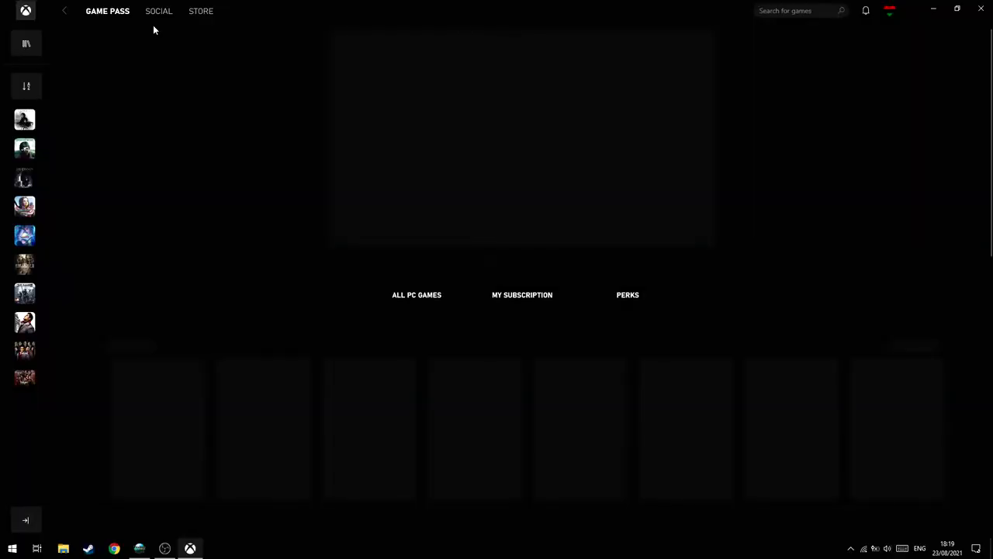
{"action": "left_click", "coordinate": [113, 14]}
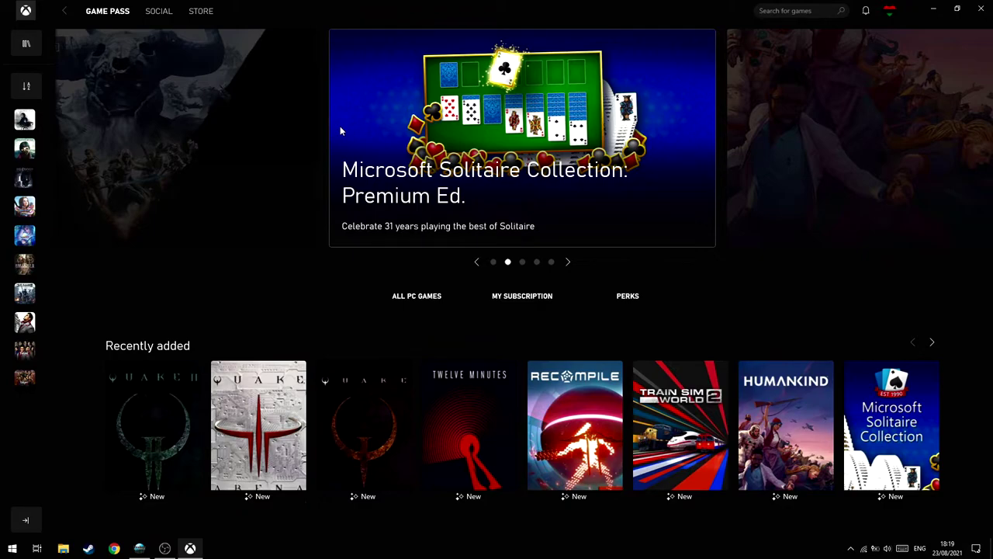
Search Windows for "count" and open the system setting for changing the country or region.
{"action": "left_click", "coordinate": [13, 548]}
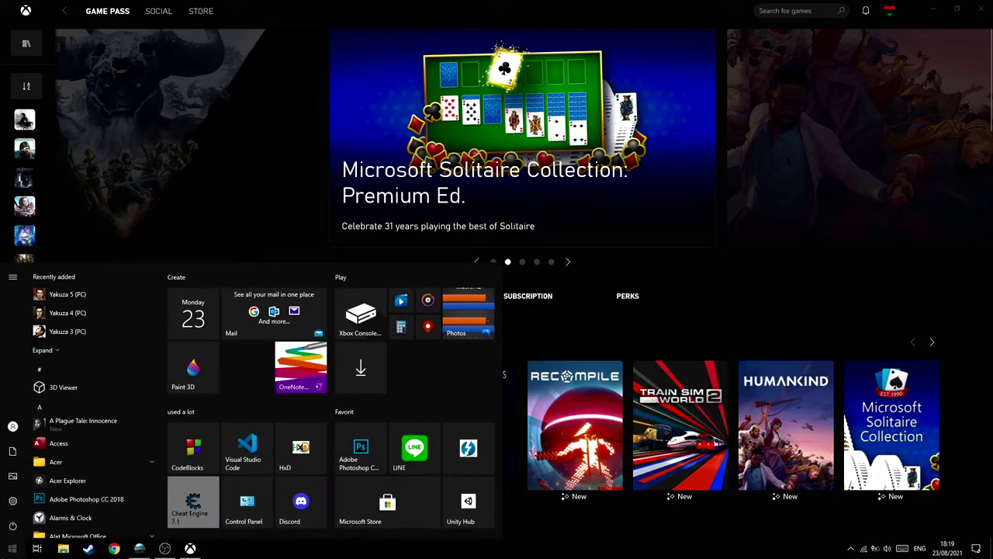
{"action": "type", "text": "c"}
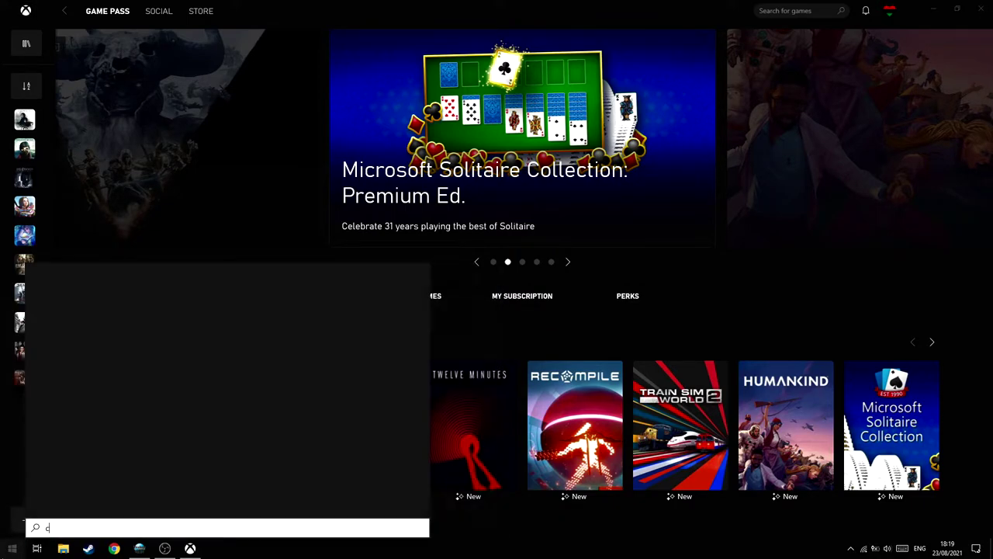
{"action": "key", "text": "BackSpace"}
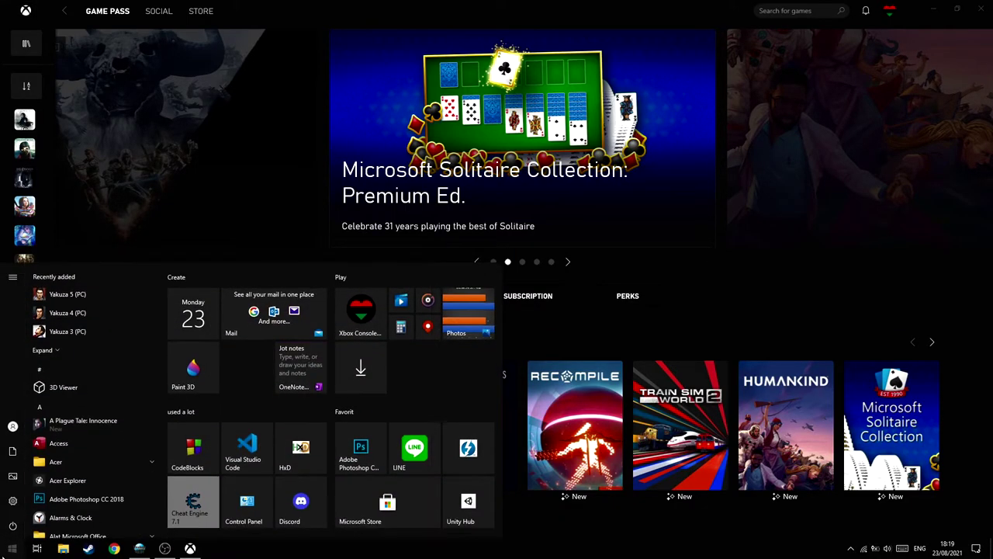
{"action": "type", "text": "cout"}
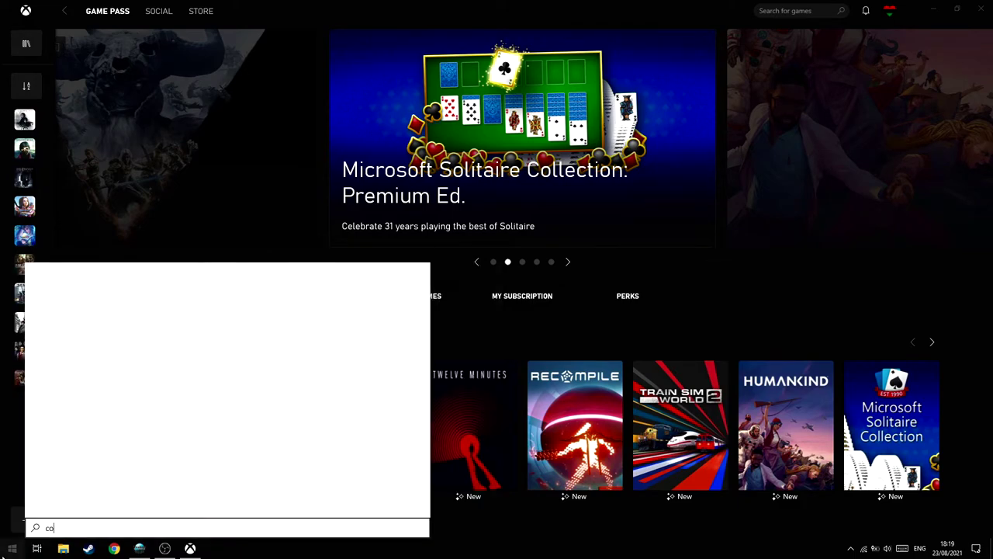
{"action": "key", "text": "BackSpace"}
{"action": "type", "text": "nt"}
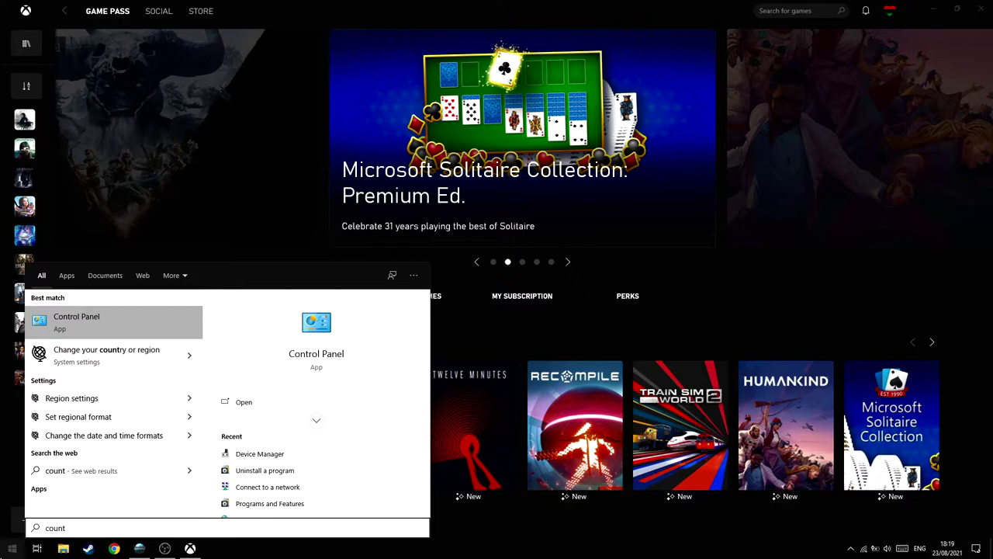
{"action": "left_click", "coordinate": [127, 355]}
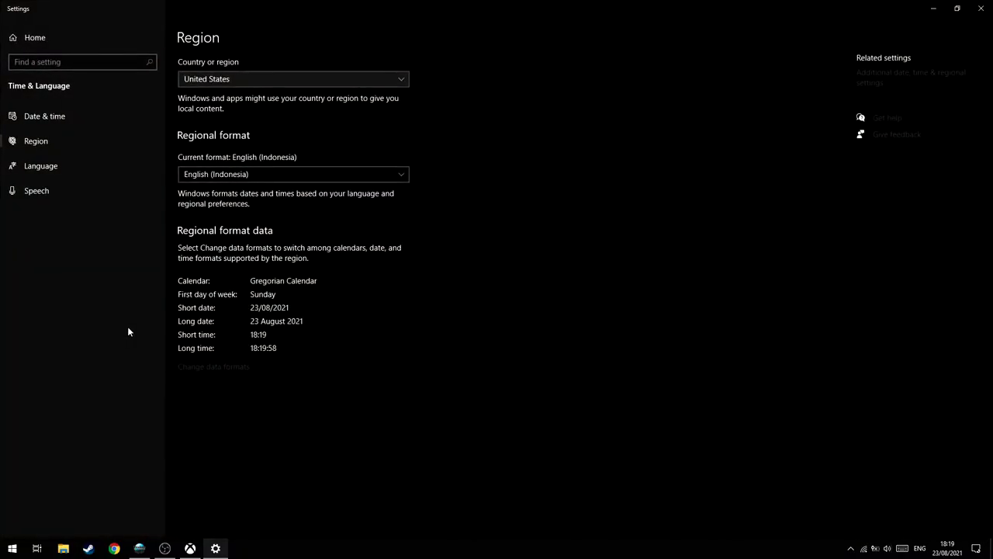
Set the Windows country or region to United States and close Settings.
{"action": "left_click", "coordinate": [246, 79]}
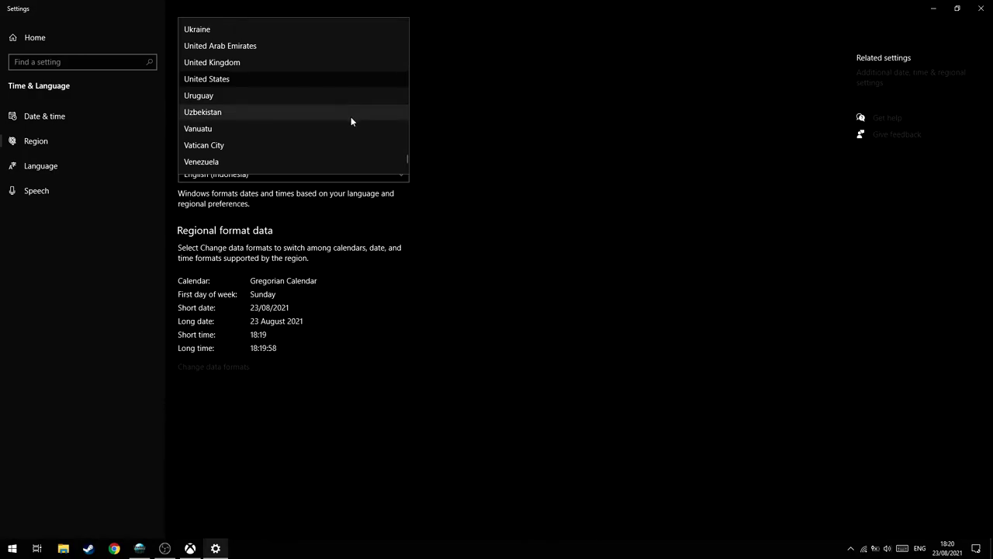
{"action": "left_click", "coordinate": [229, 78]}
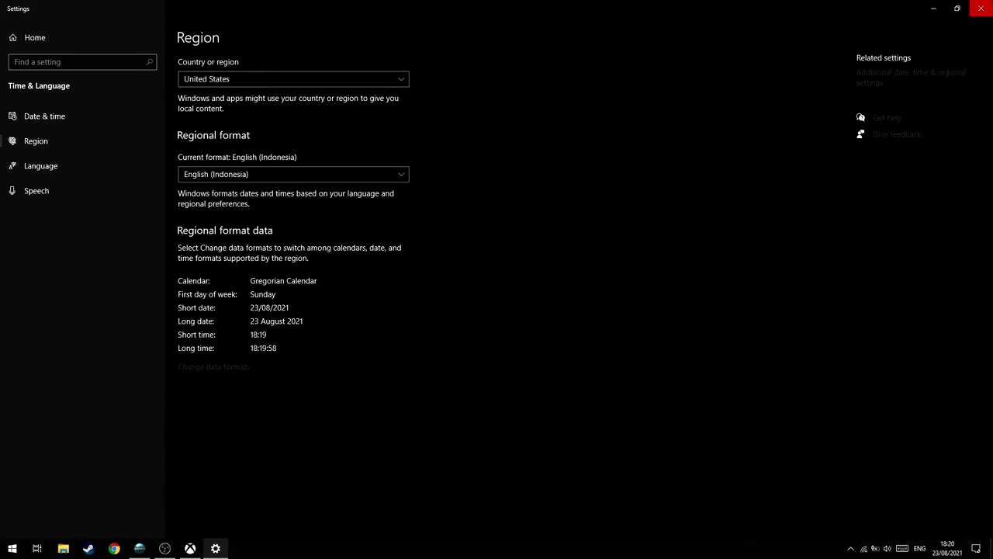
{"action": "left_click", "coordinate": [981, 8]}
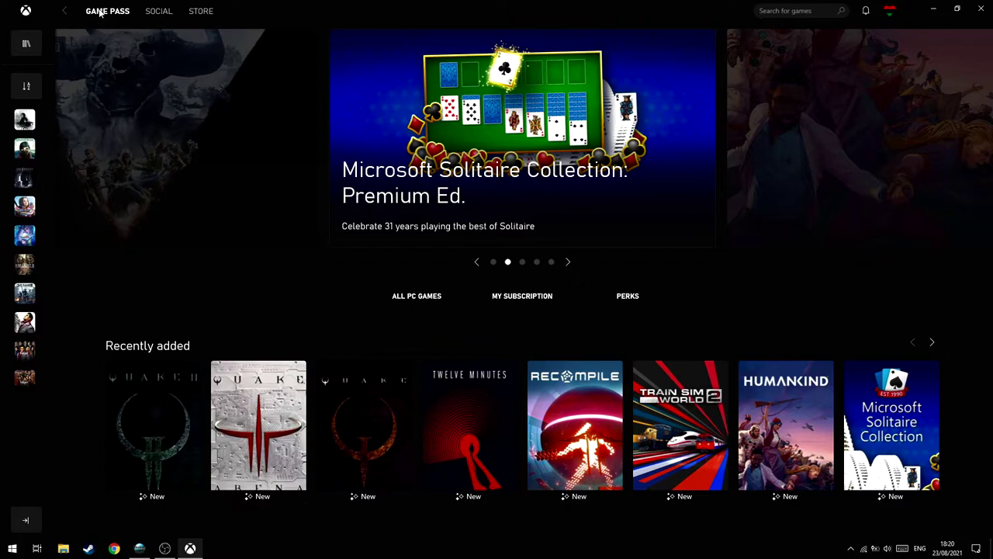
Close the Xbox app window and quit its background process in the Windows notification area.
{"action": "left_click", "coordinate": [851, 548]}
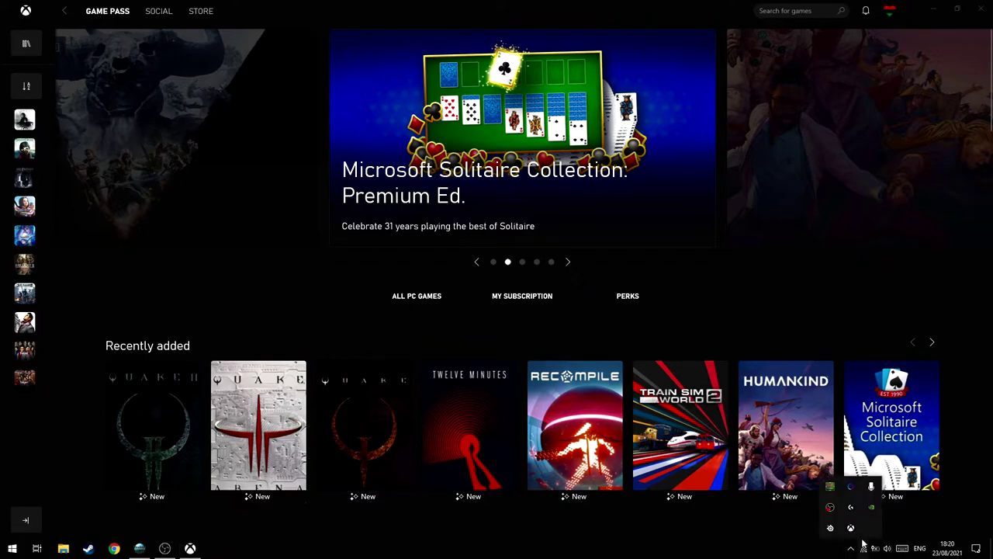
{"action": "key", "text": "alt+F4"}
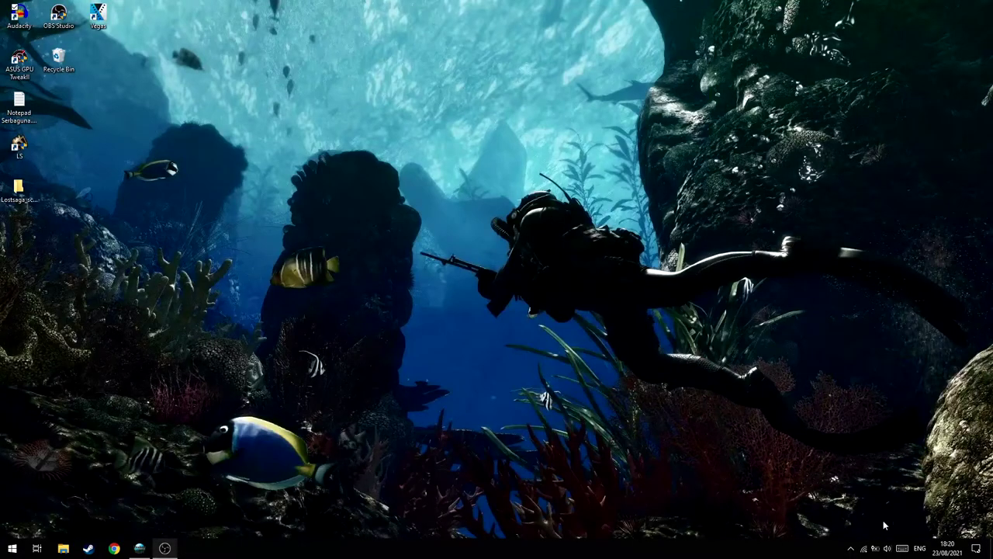
{"action": "left_click", "coordinate": [851, 548]}
{"action": "right_click", "coordinate": [851, 527]}
{"action": "left_click", "coordinate": [877, 528]}
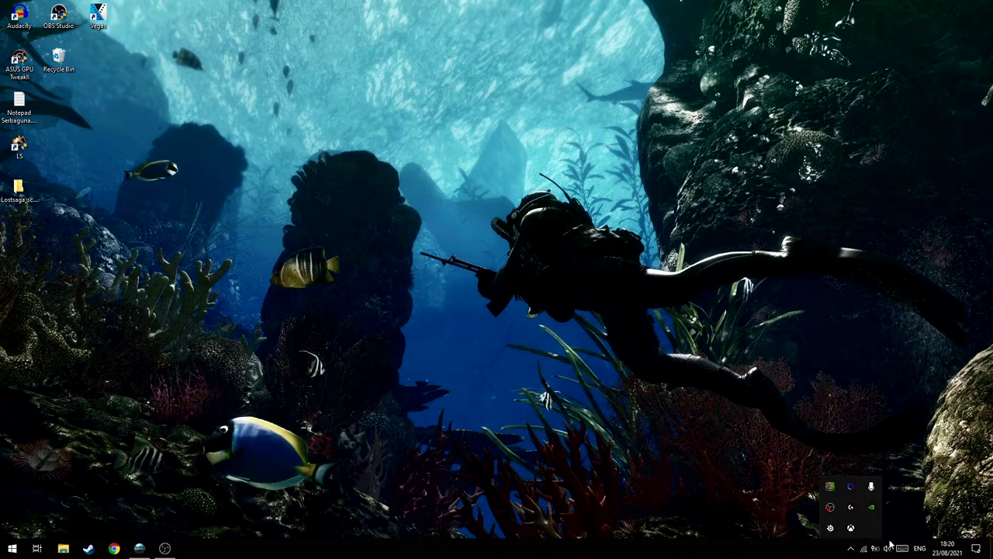
{"action": "left_click", "coordinate": [852, 548]}
{"action": "left_click", "coordinate": [852, 549]}
Relaunch the Xbox app from the recently added Windows apps.
{"action": "left_click", "coordinate": [13, 548]}
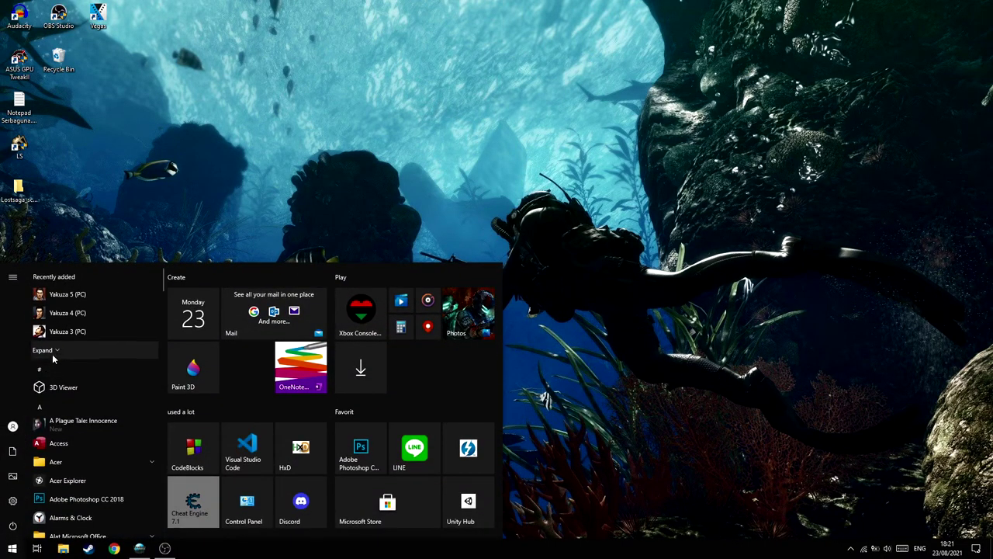
{"action": "left_click", "coordinate": [54, 353]}
{"action": "left_click", "coordinate": [56, 416]}
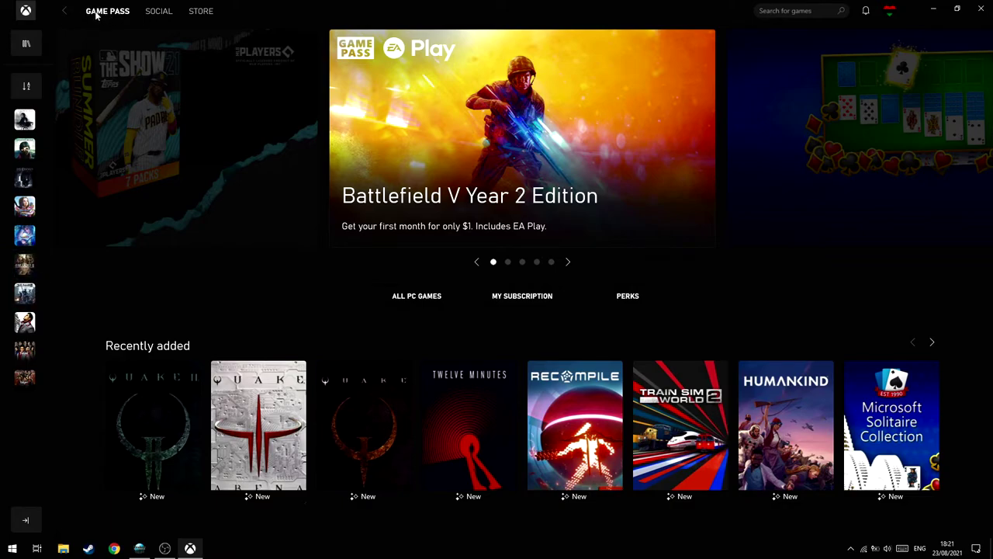
Review the account and subscription details in the Xbox app's settings, then close the settings.
{"action": "left_click", "coordinate": [892, 12]}
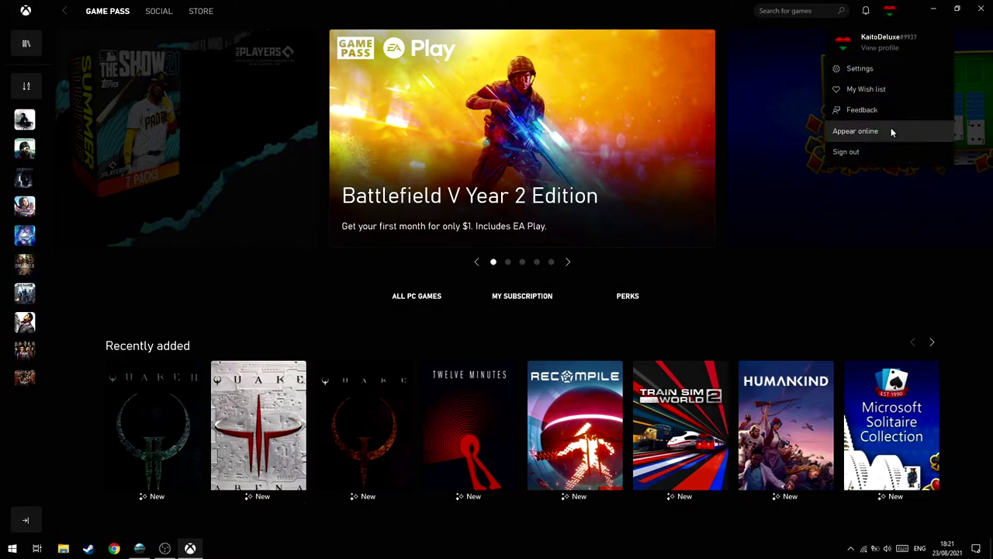
{"action": "left_click", "coordinate": [866, 68]}
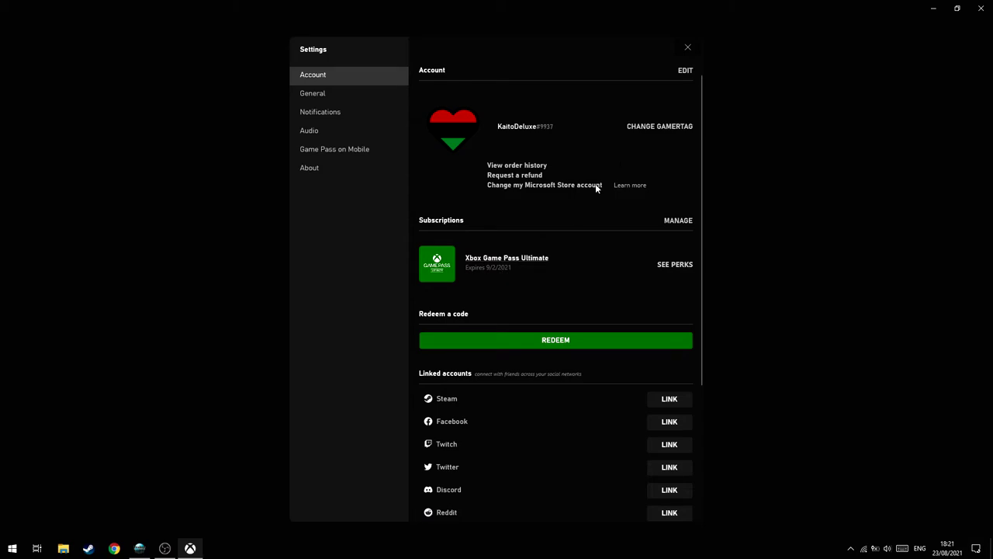
{"action": "left_click", "coordinate": [690, 48]}
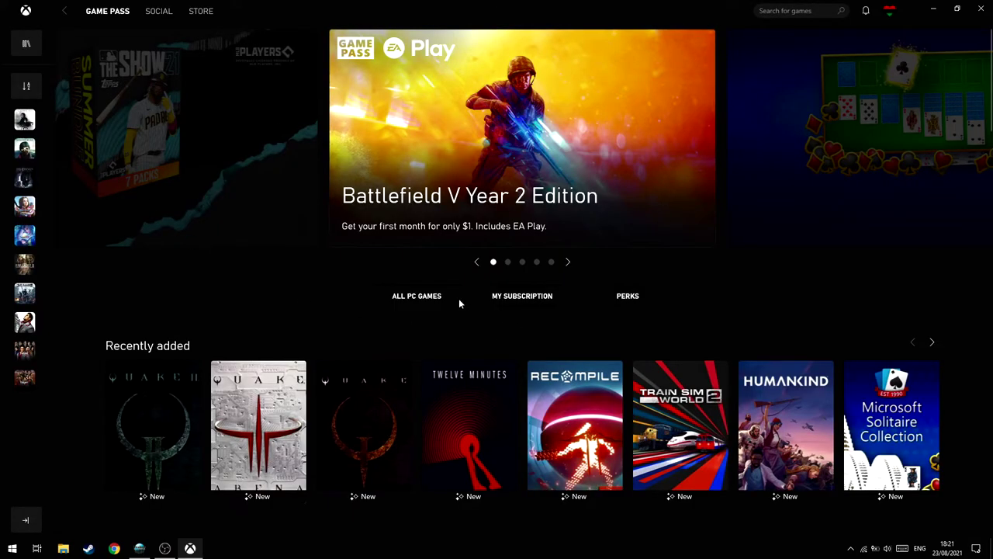
Open the full list of Game Pass PC games and browse through the available titles.
{"action": "left_click", "coordinate": [417, 300]}
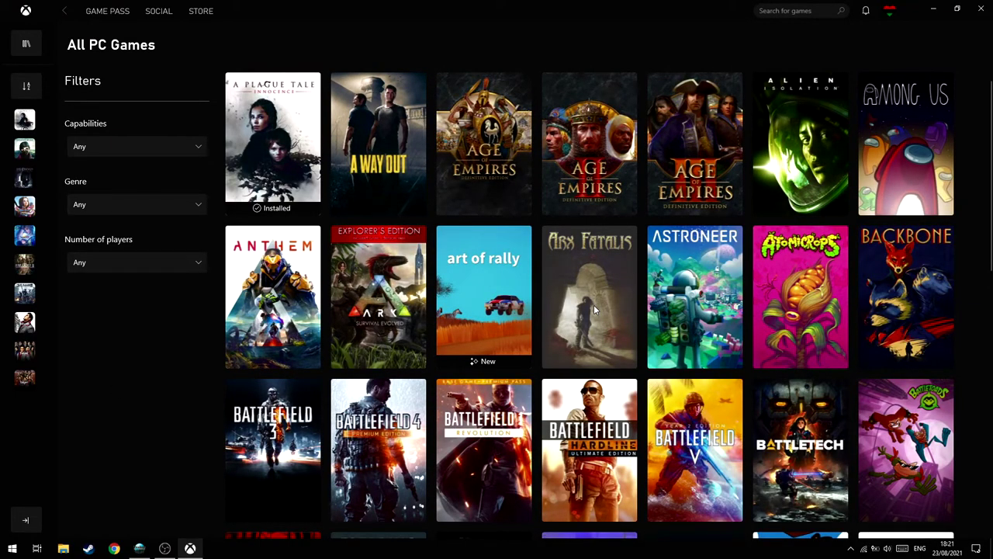
{"action": "scroll", "coordinate": [494, 309], "scroll_direction": "down", "scroll_amount": 4}
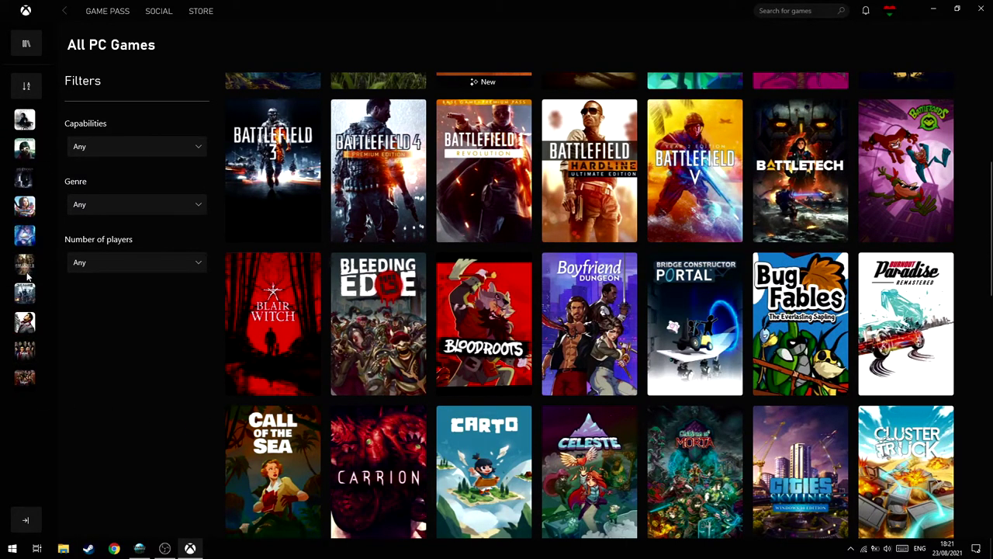
{"action": "scroll", "coordinate": [590, 326], "scroll_direction": "down", "scroll_amount": 4}
{"action": "scroll", "coordinate": [880, 328], "scroll_direction": "down", "scroll_amount": 4}
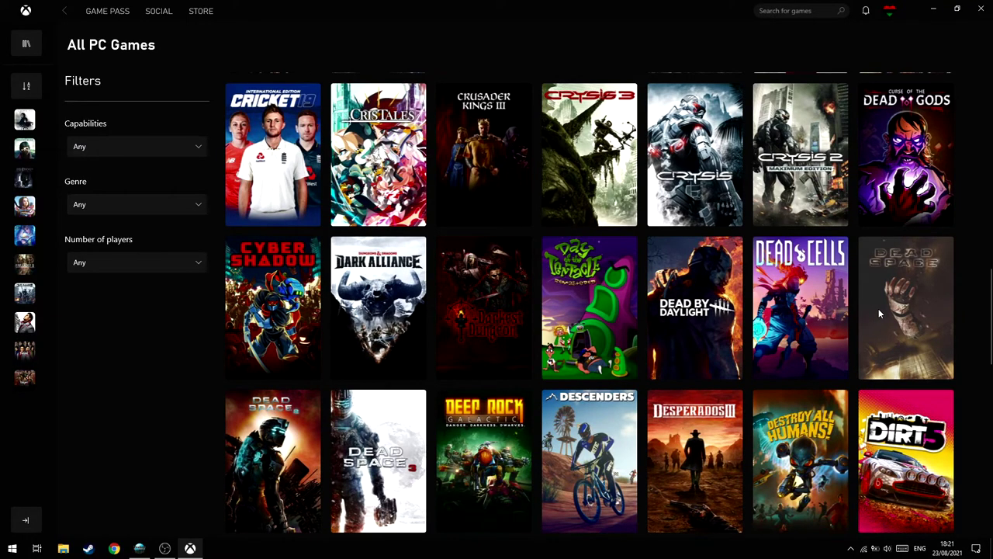
{"action": "scroll", "coordinate": [868, 306], "scroll_direction": "down", "scroll_amount": 10}
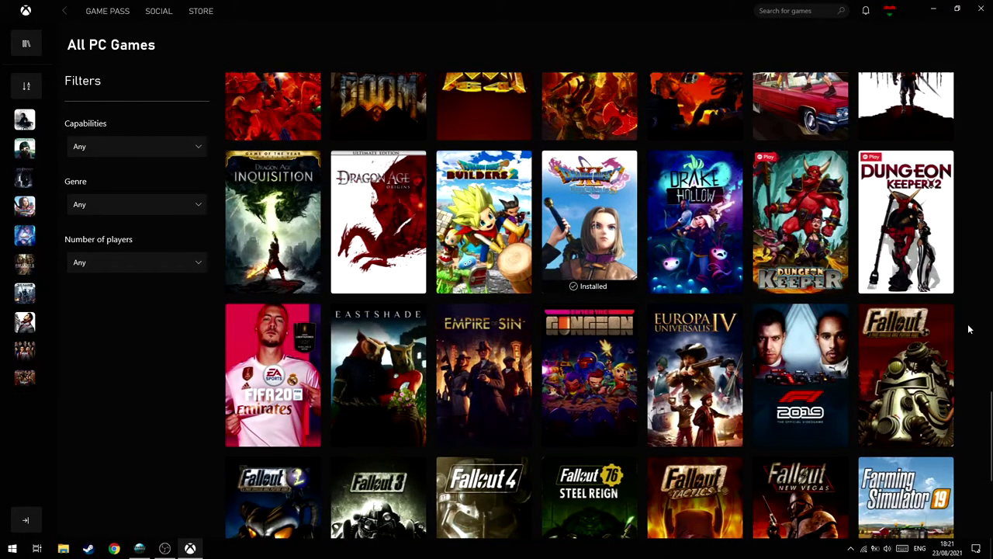
{"action": "scroll", "coordinate": [969, 329], "scroll_direction": "up", "scroll_amount": 20}
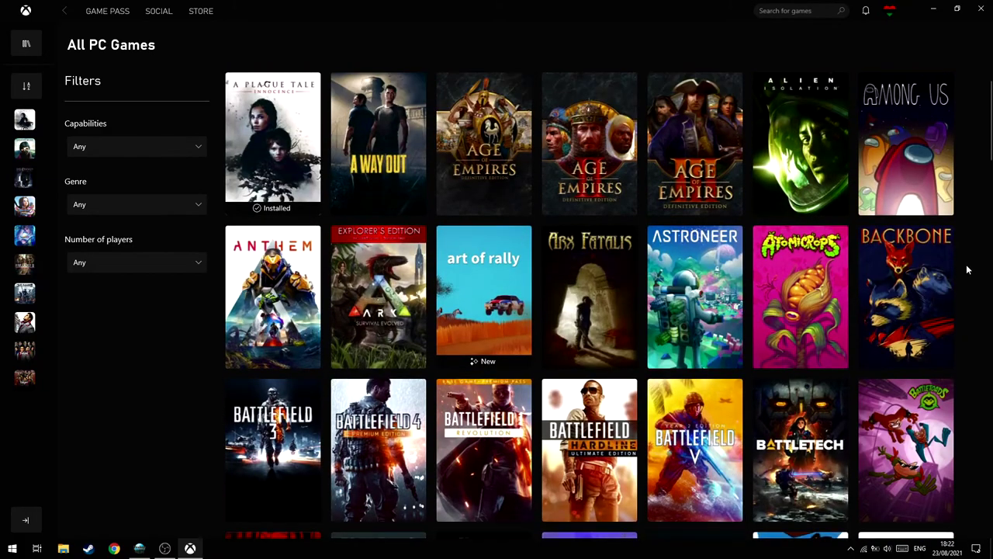